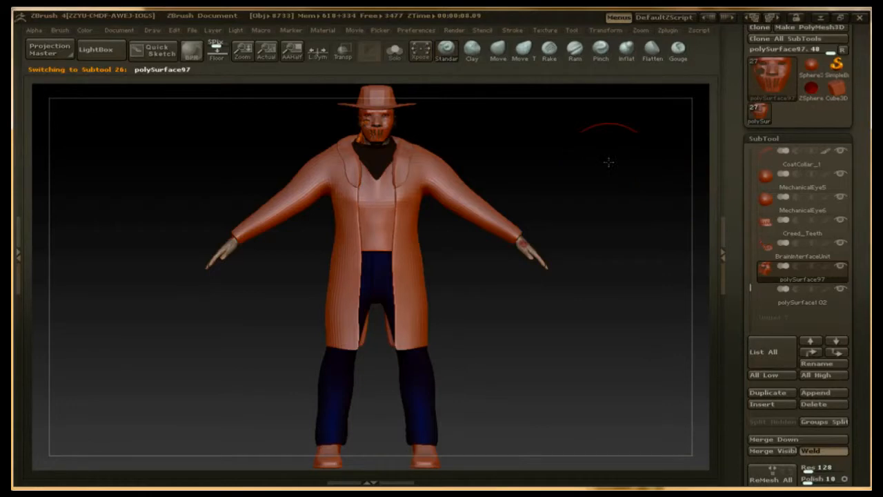
Step: Frame the character's head and examine the polySurface97 face mask from the front, both sides and slightly below
{"action": "key", "text": "f"}
{"action": "left_click_drag", "start_coordinate": [666, 303], "coordinate": [646, 269], "text": "alt"}
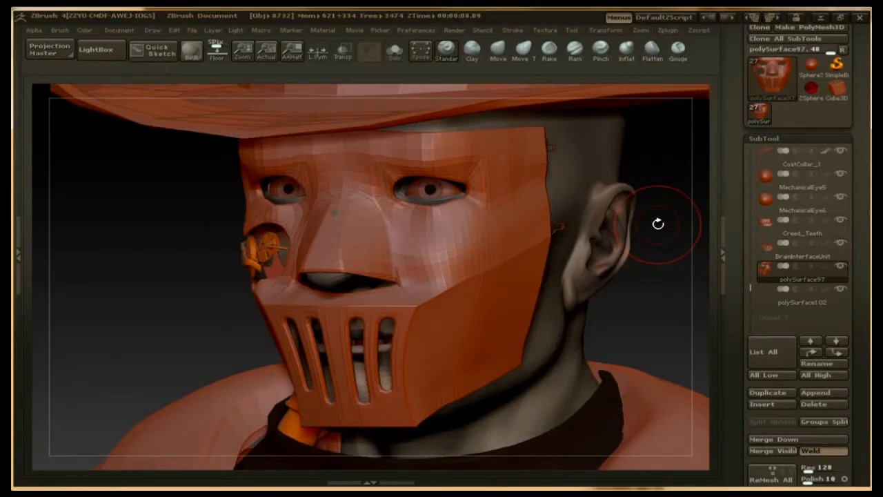
{"action": "left_click_drag", "start_coordinate": [652, 276], "coordinate": [674, 275]}
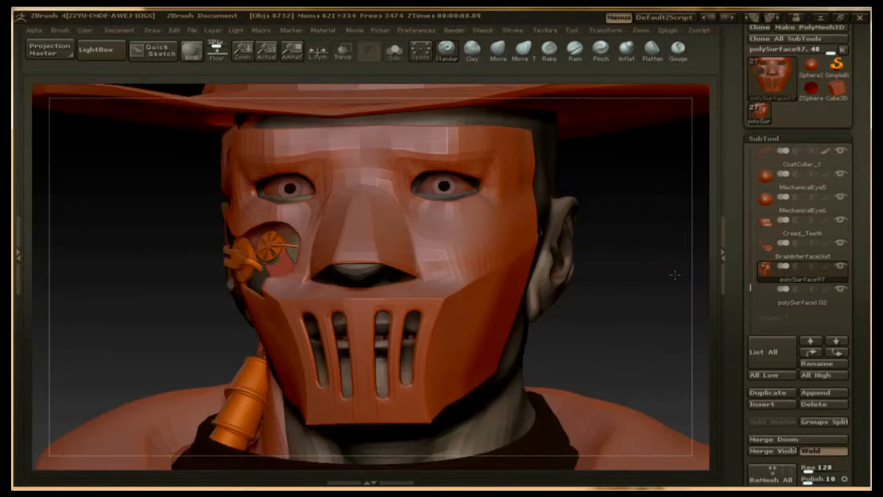
{"action": "left_click_drag", "start_coordinate": [678, 280], "coordinate": [677, 279], "text": "shift"}
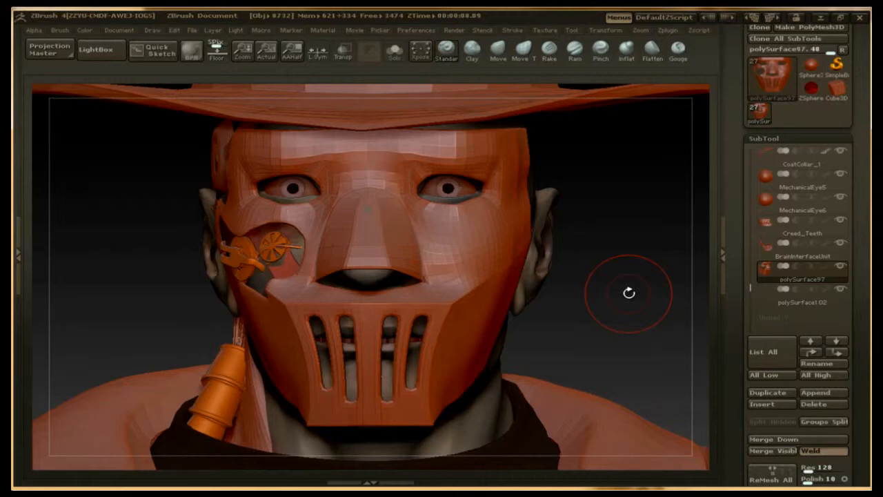
{"action": "left_click_drag", "start_coordinate": [601, 312], "coordinate": [627, 314]}
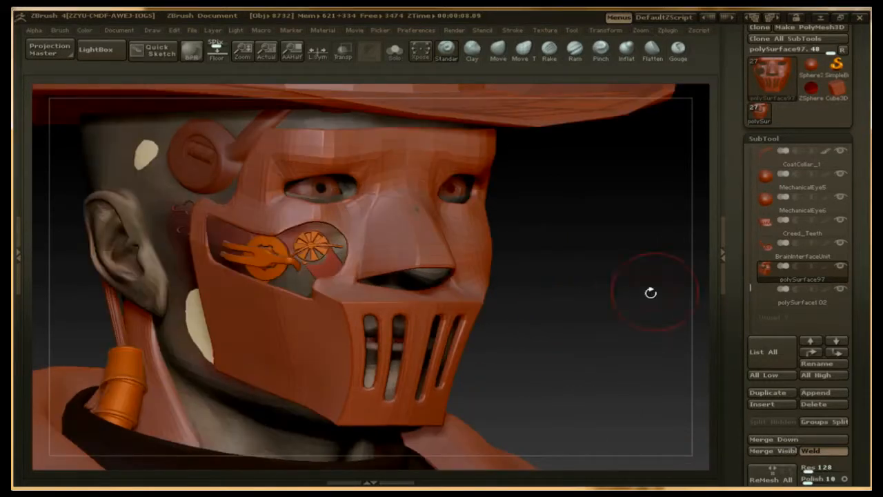
{"action": "mouse_move", "coordinate": [836, 278]}
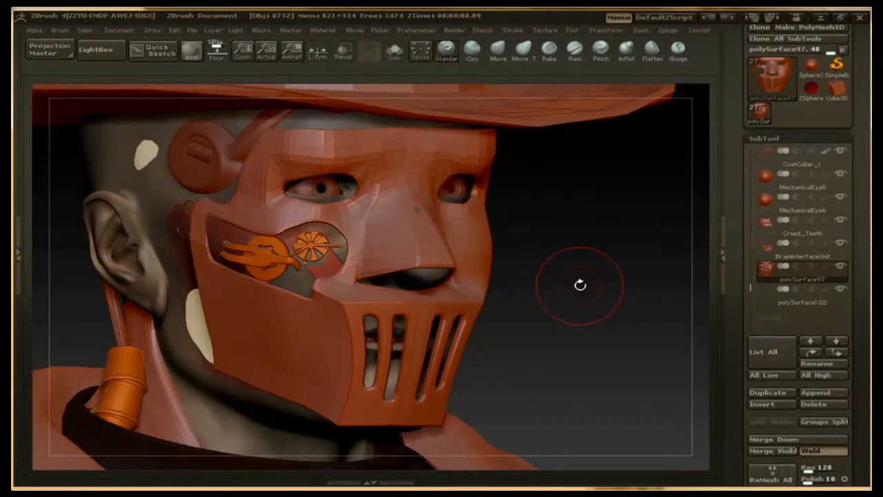
{"action": "mouse_move", "coordinate": [579, 282]}
{"action": "left_mouse_down"}
{"action": "mouse_move", "coordinate": [565, 289]}
{"action": "mouse_move", "coordinate": [574, 286]}
{"action": "left_mouse_up"}
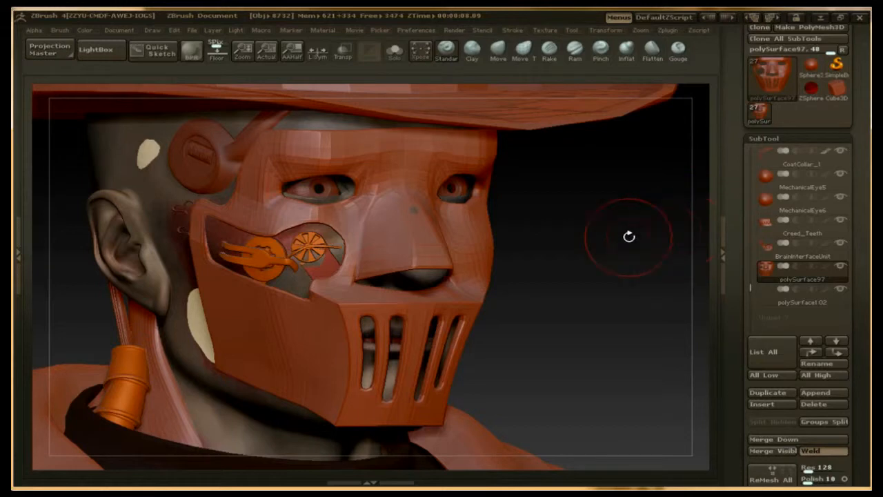
{"action": "left_click_drag", "start_coordinate": [627, 237], "coordinate": [617, 237]}
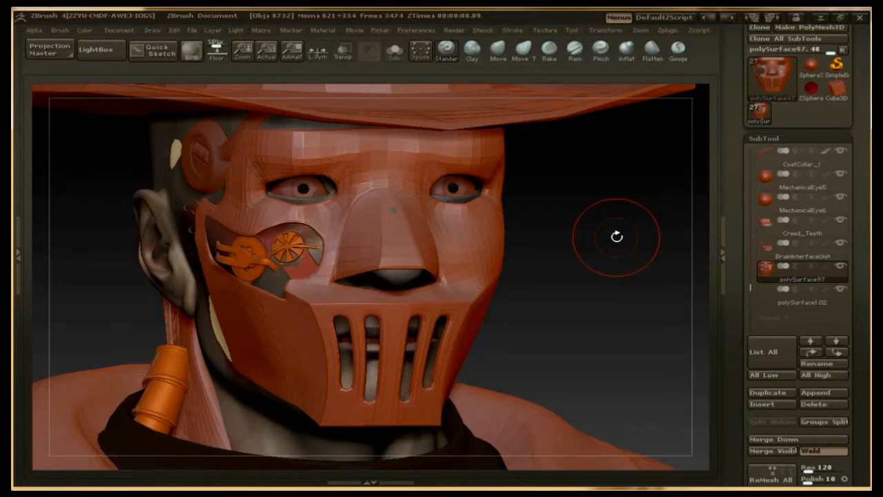
{"action": "left_click_drag", "start_coordinate": [594, 248], "coordinate": [553, 251]}
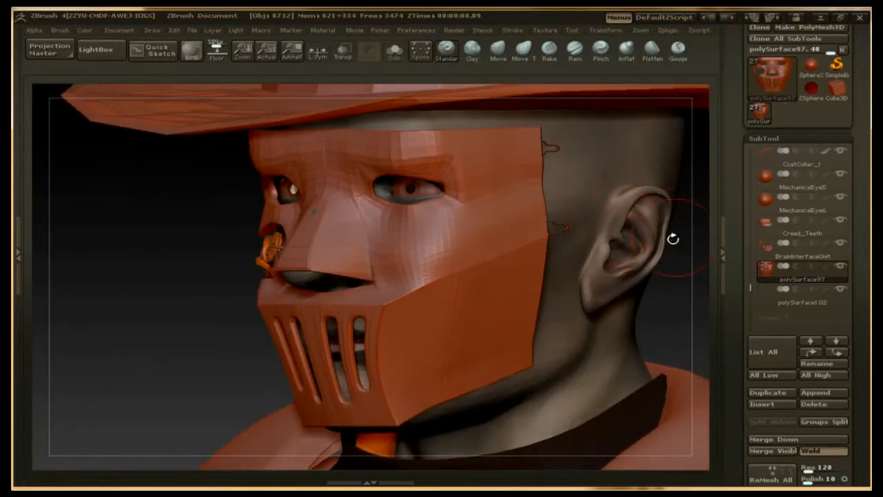
{"action": "mouse_move", "coordinate": [677, 287]}
{"action": "left_mouse_down"}
{"action": "mouse_move", "coordinate": [687, 285]}
{"action": "mouse_move", "coordinate": [677, 279]}
{"action": "mouse_move", "coordinate": [646, 313]}
{"action": "left_mouse_up"}
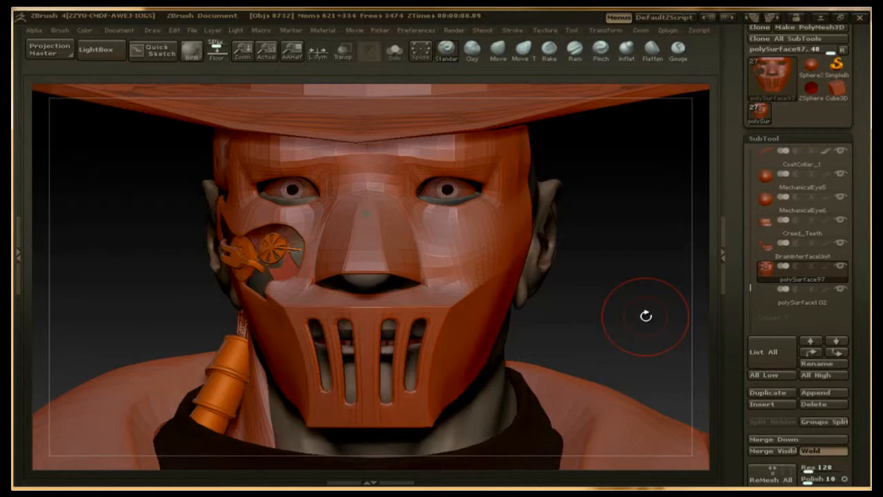
{"action": "mouse_move", "coordinate": [641, 311]}
{"action": "left_mouse_down"}
{"action": "mouse_move", "coordinate": [594, 303]}
{"action": "mouse_move", "coordinate": [483, 255]}
{"action": "left_mouse_up"}
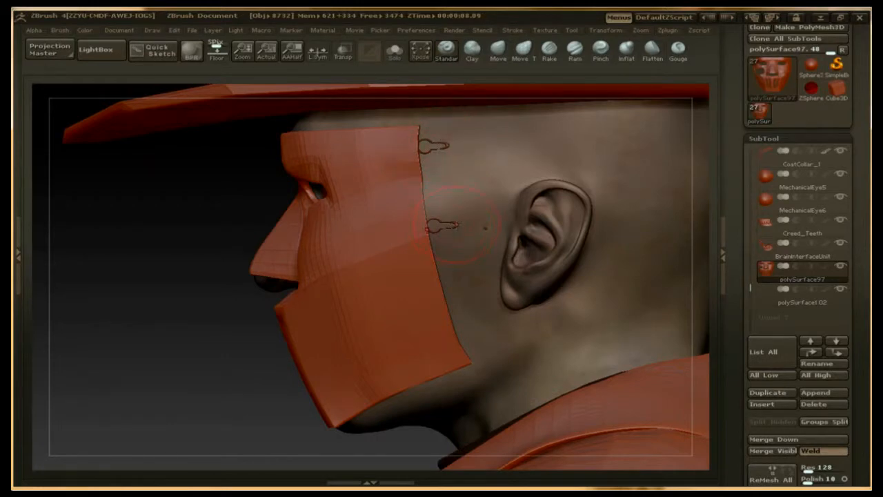
{"action": "left_click_drag", "start_coordinate": [161, 221], "coordinate": [175, 224]}
{"action": "left_click_drag", "start_coordinate": [298, 225], "coordinate": [313, 223]}
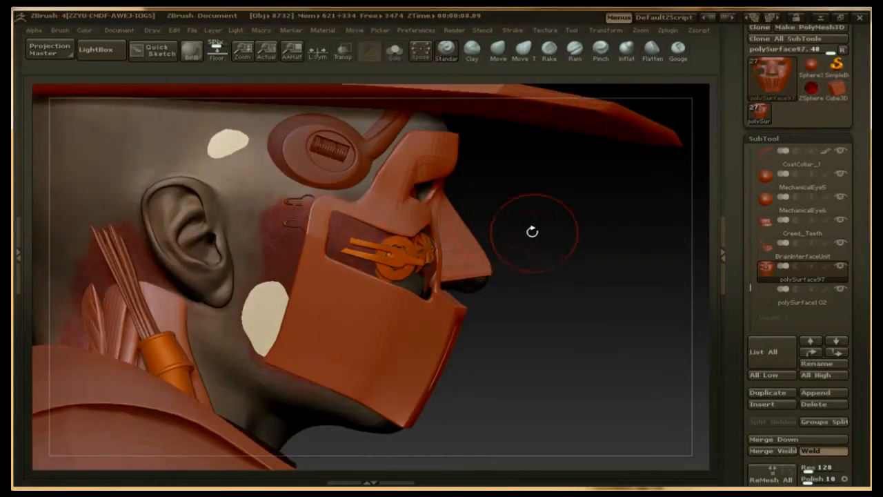
{"action": "left_click_drag", "start_coordinate": [542, 238], "coordinate": [292, 290]}
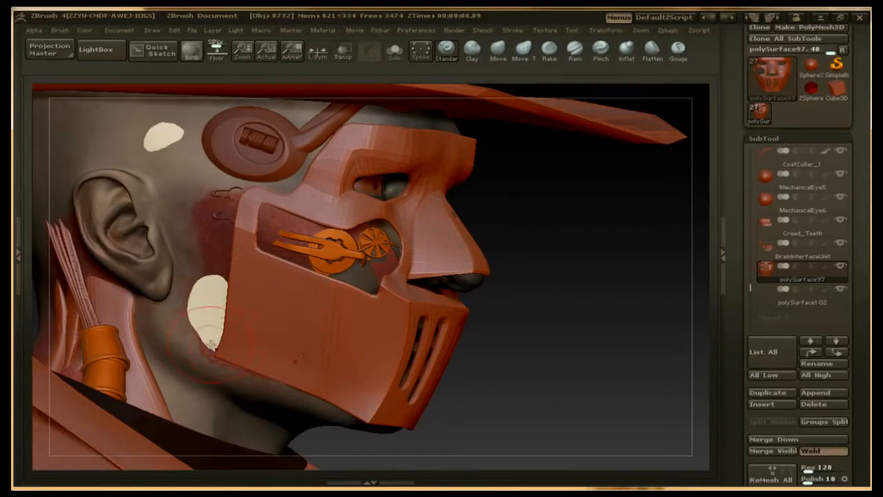
{"action": "mouse_move", "coordinate": [624, 331]}
{"action": "left_mouse_down"}
{"action": "mouse_move", "coordinate": [630, 258]}
{"action": "mouse_move", "coordinate": [373, 255]}
{"action": "left_mouse_up"}
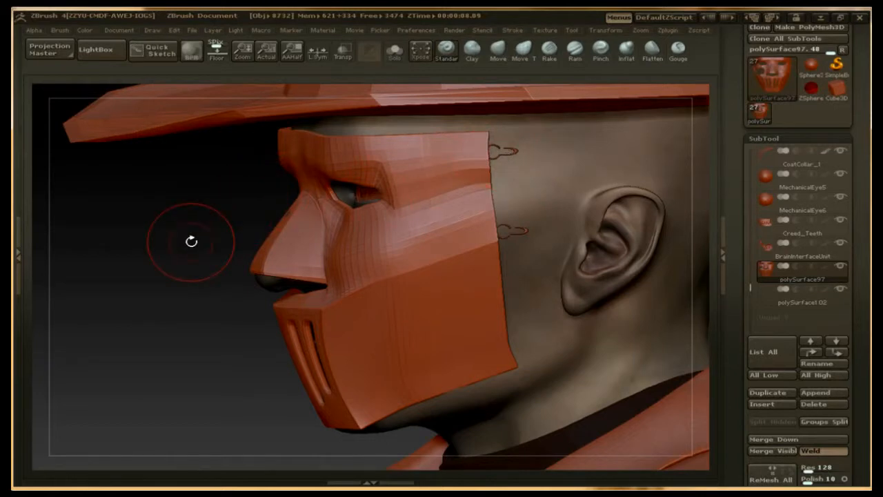
{"action": "left_click_drag", "start_coordinate": [191, 241], "coordinate": [249, 233]}
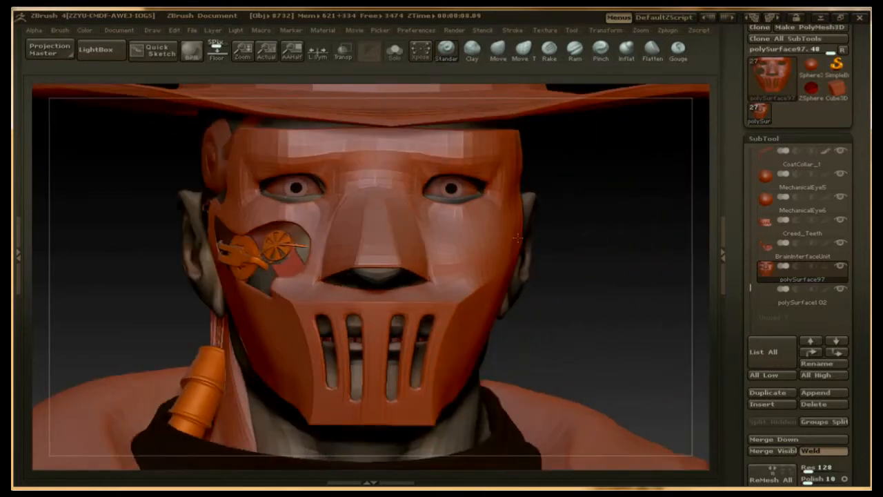
{"action": "mouse_move", "coordinate": [655, 278]}
{"action": "left_mouse_down"}
{"action": "mouse_move", "coordinate": [614, 282]}
{"action": "mouse_move", "coordinate": [645, 283]}
{"action": "mouse_move", "coordinate": [627, 247]}
{"action": "mouse_move", "coordinate": [617, 257]}
{"action": "mouse_move", "coordinate": [637, 267]}
{"action": "left_mouse_up"}
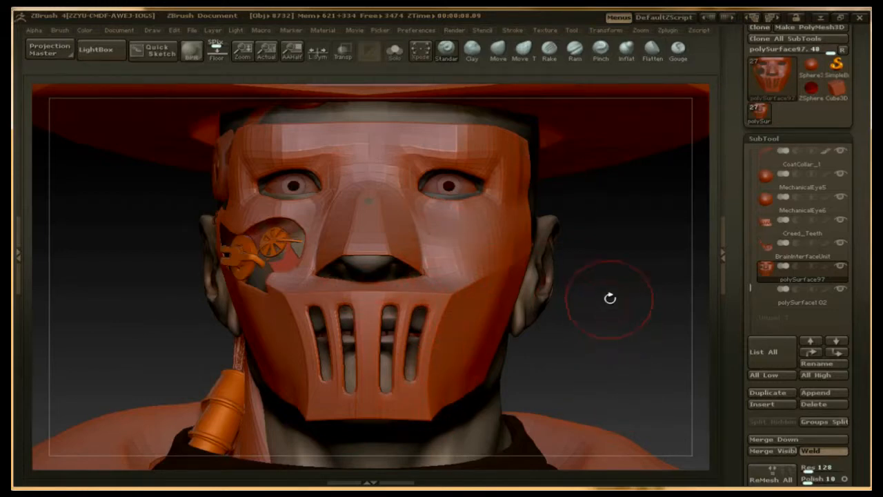
{"action": "mouse_move", "coordinate": [671, 278]}
{"action": "left_mouse_down"}
{"action": "mouse_move", "coordinate": [671, 287]}
{"action": "mouse_move", "coordinate": [658, 271]}
{"action": "left_mouse_up"}
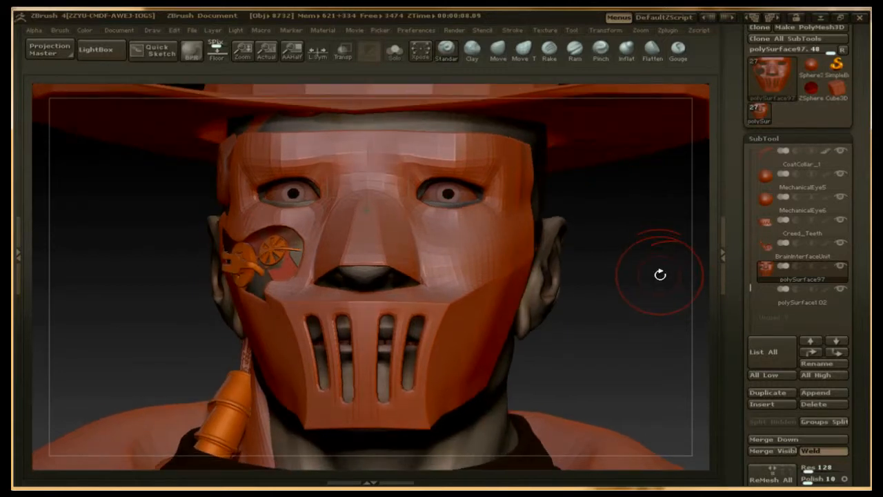
Step: Clear the canvas and load the ZombieGerry tool from the Couch Zombies folder
{"action": "key", "text": "t"}
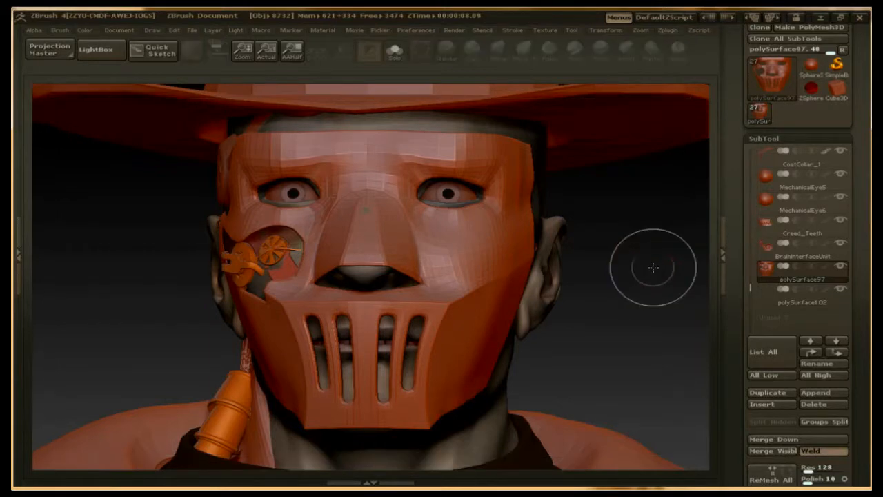
{"action": "key", "text": "ctrl+n"}
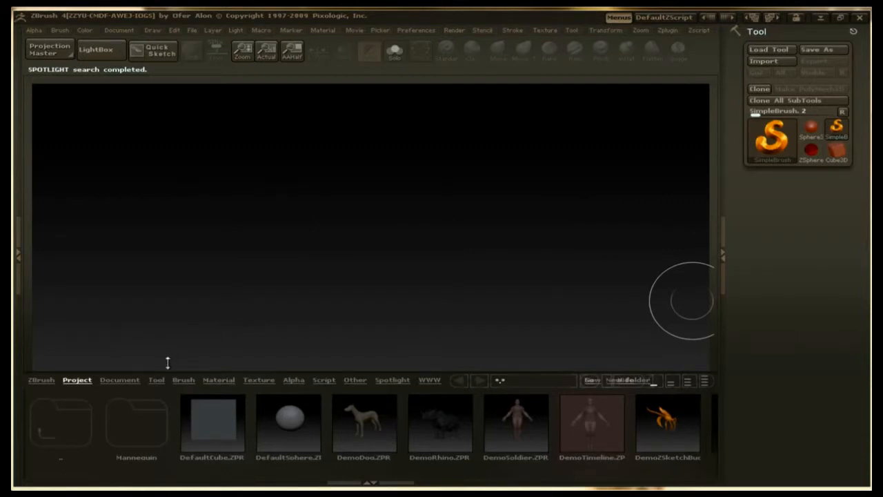
{"action": "left_click", "coordinate": [156, 380]}
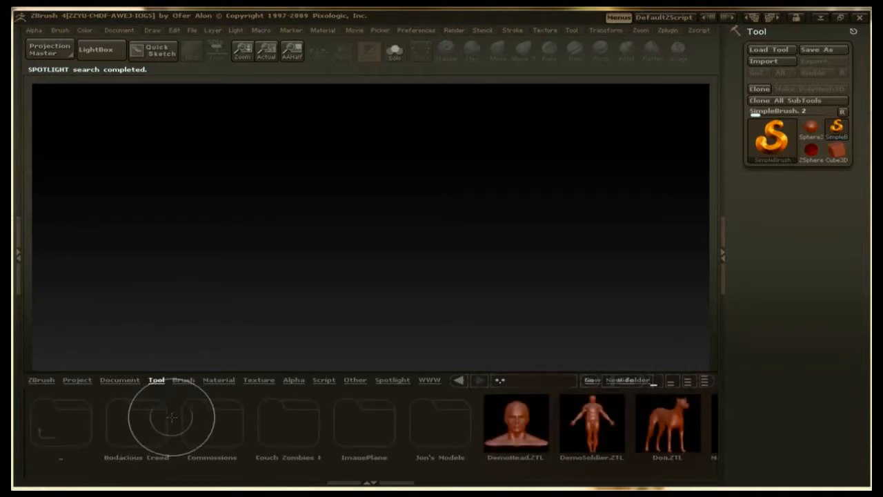
{"action": "left_click", "coordinate": [279, 422]}
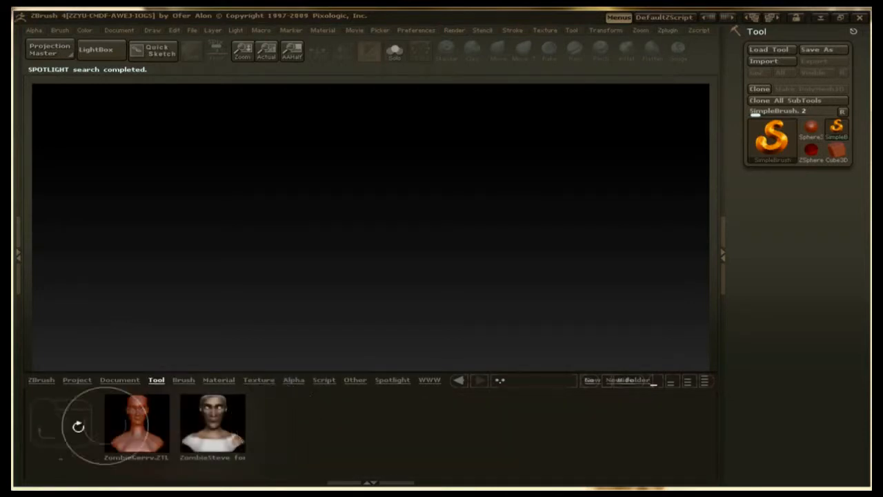
{"action": "double_click", "coordinate": [136, 418]}
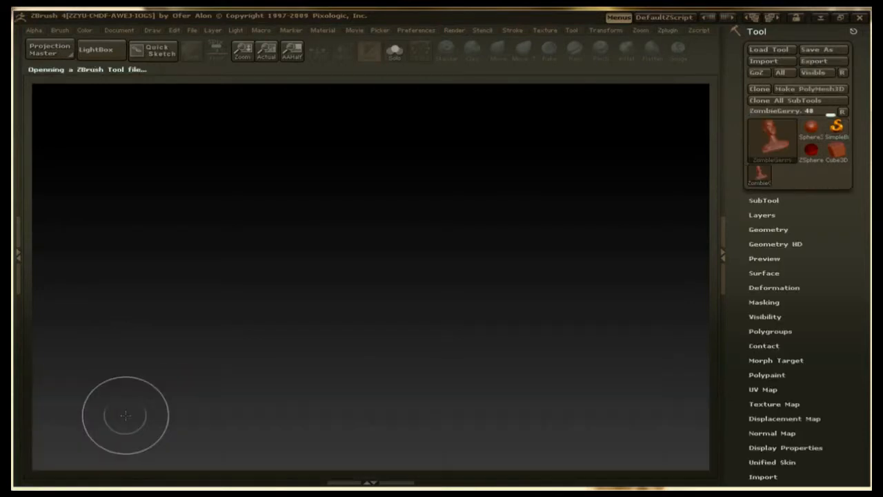
Step: Place the ZombieGerry bust on the canvas in Edit mode and frame its head from the front
{"action": "mouse_move", "coordinate": [361, 257]}
{"action": "left_mouse_down"}
{"action": "mouse_move", "coordinate": [359, 476]}
{"action": "mouse_move", "coordinate": [345, 463]}
{"action": "mouse_move", "coordinate": [359, 434]}
{"action": "left_mouse_up"}
{"action": "key", "text": "t"}
{"action": "left_click_drag", "start_coordinate": [505, 311], "coordinate": [566, 374]}
{"action": "left_click_drag", "start_coordinate": [583, 275], "coordinate": [629, 347], "text": "alt"}
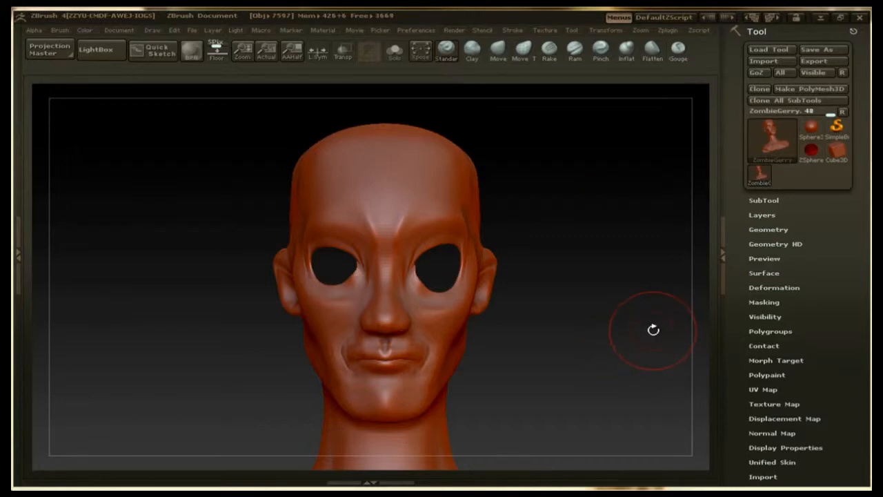
{"action": "left_click_drag", "start_coordinate": [653, 330], "coordinate": [635, 321]}
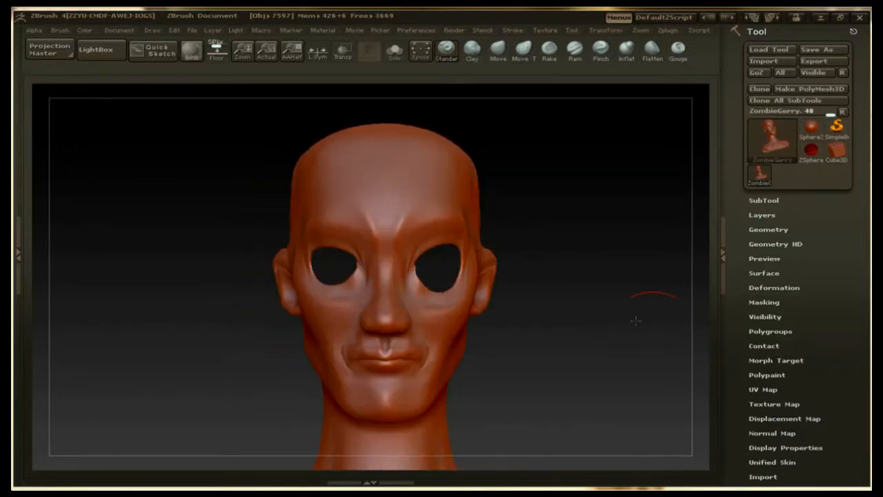
Step: Add a new sculpting layer to the ZombieGerry head at subdivision level 4
{"action": "left_click", "coordinate": [761, 229]}
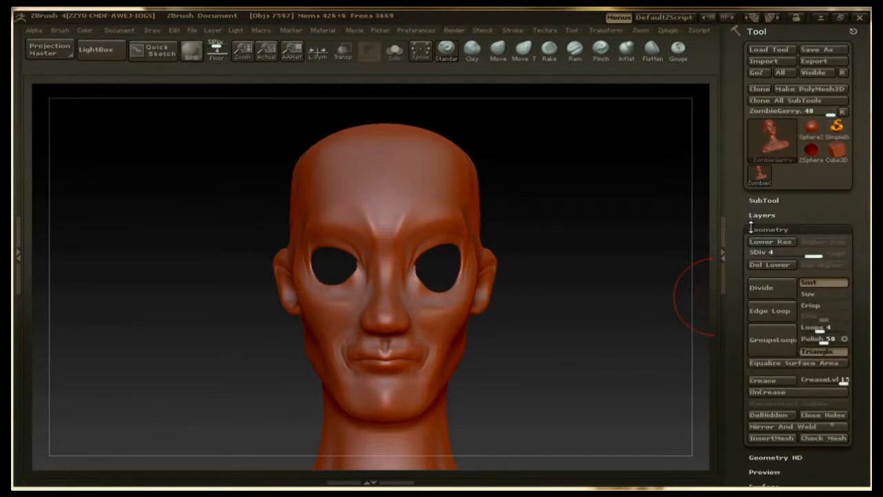
{"action": "left_click", "coordinate": [754, 228]}
{"action": "left_click", "coordinate": [756, 215]}
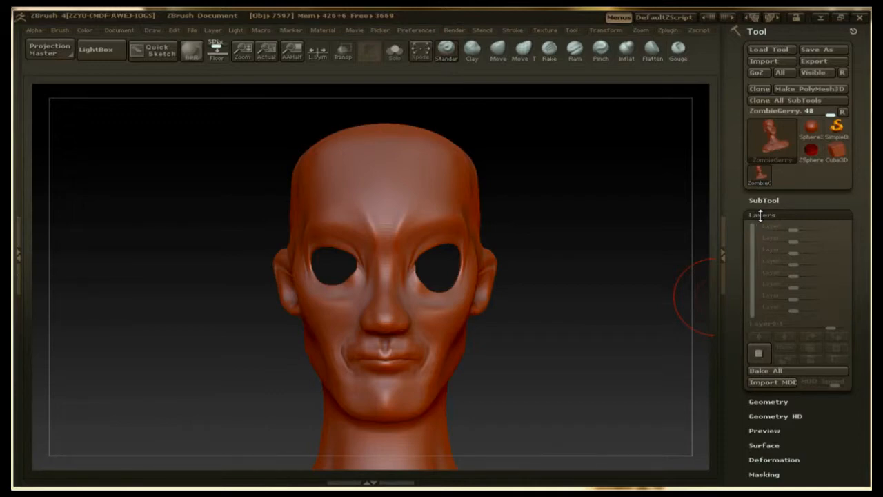
{"action": "left_click_drag", "start_coordinate": [866, 240], "coordinate": [859, 197]}
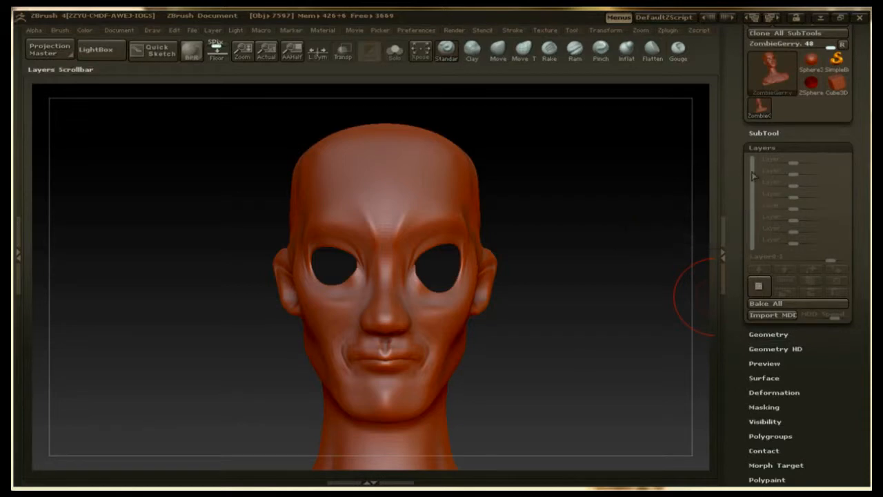
{"action": "left_click", "coordinate": [758, 287]}
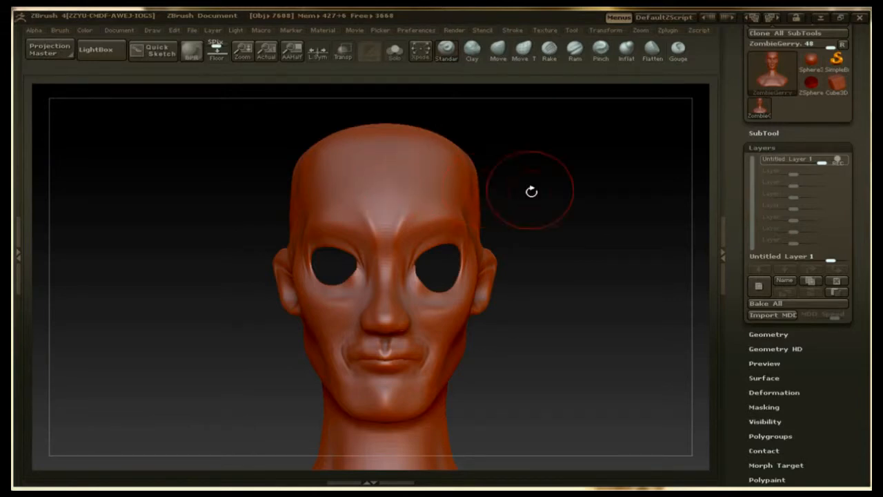
Step: Sculpt broad symmetrical Standard brush strokes across the forehead and upper temples on the new layer
{"action": "mouse_move", "coordinate": [399, 212]}
{"action": "left_mouse_down"}
{"action": "mouse_move", "coordinate": [392, 197]}
{"action": "mouse_move", "coordinate": [416, 165]}
{"action": "mouse_move", "coordinate": [396, 231]}
{"action": "mouse_move", "coordinate": [407, 177]}
{"action": "left_mouse_up"}
{"action": "mouse_move", "coordinate": [440, 151]}
{"action": "left_mouse_down", "text": "shift"}
{"action": "mouse_move", "coordinate": [466, 169]}
{"action": "mouse_move", "coordinate": [472, 163]}
{"action": "left_mouse_up", "text": "shift"}
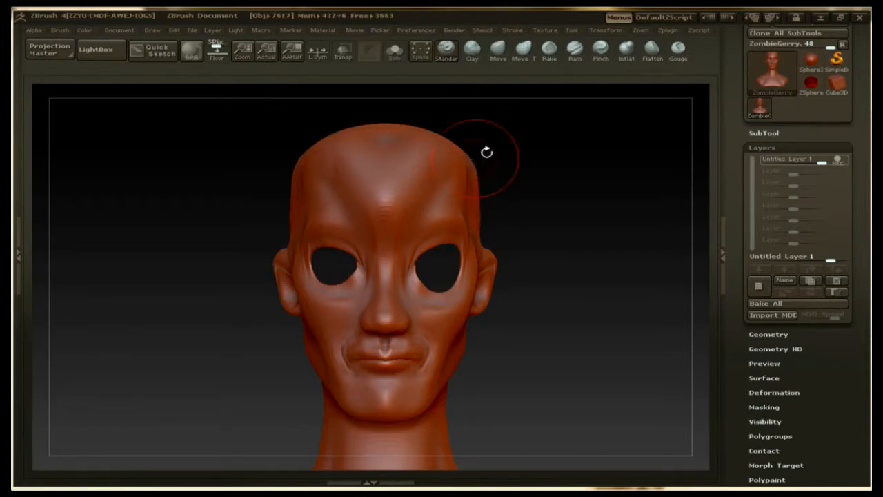
{"action": "mouse_move", "coordinate": [570, 181]}
{"action": "left_mouse_down"}
{"action": "mouse_move", "coordinate": [559, 189]}
{"action": "mouse_move", "coordinate": [533, 185]}
{"action": "mouse_move", "coordinate": [584, 181]}
{"action": "left_mouse_up"}
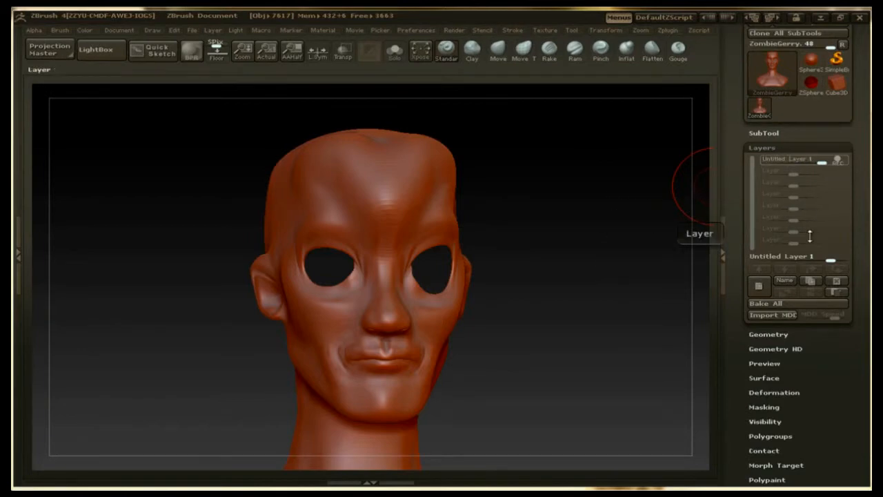
Step: Switch the head between subdivision levels 1 and 4, leaving it at level 1
{"action": "left_click", "coordinate": [768, 334]}
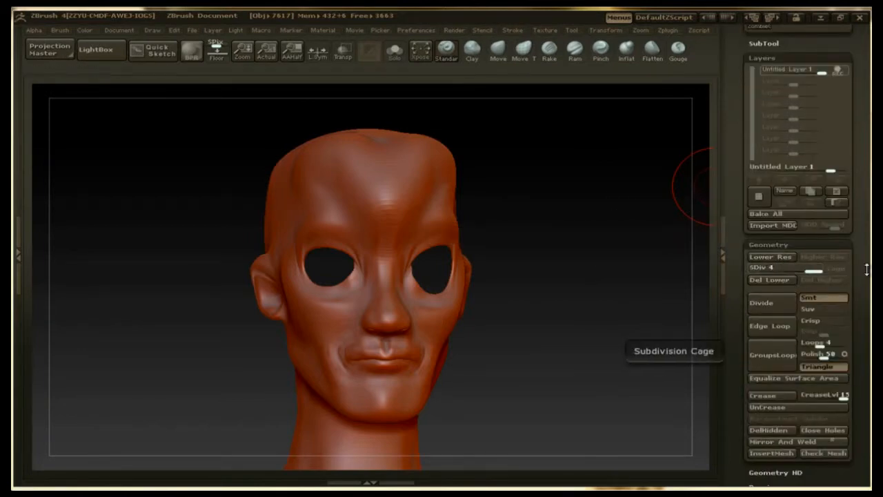
{"action": "left_click_drag", "start_coordinate": [869, 278], "coordinate": [868, 352]}
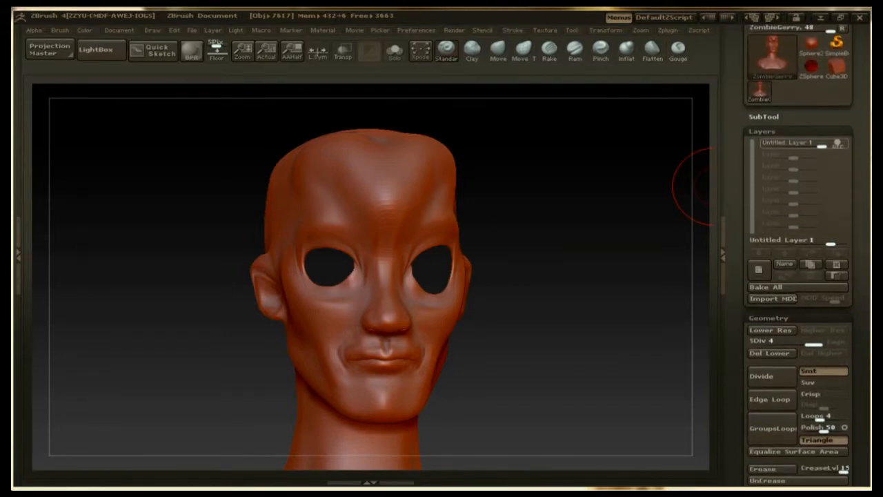
{"action": "left_click_drag", "start_coordinate": [807, 343], "coordinate": [763, 343]}
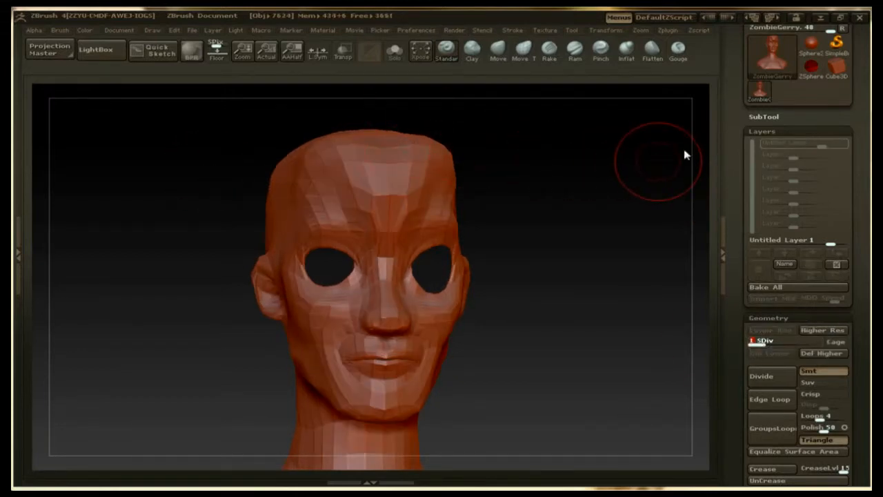
{"action": "left_click_drag", "start_coordinate": [759, 343], "coordinate": [818, 343]}
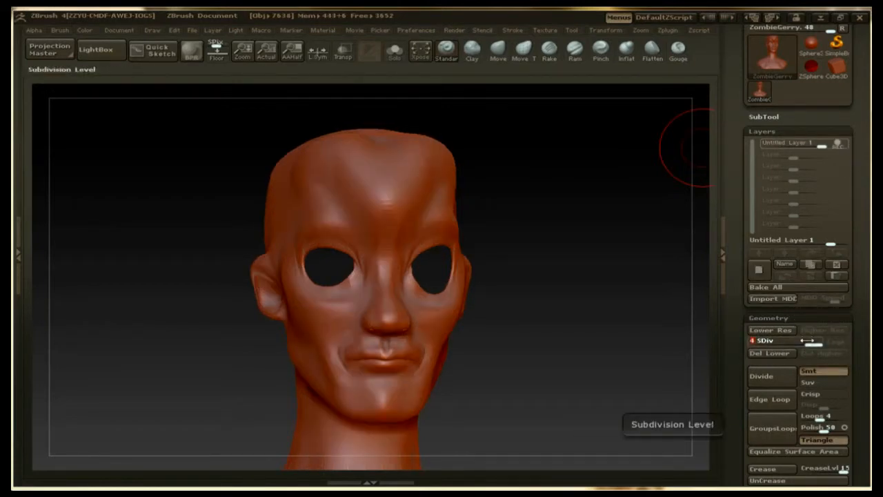
{"action": "left_click_drag", "start_coordinate": [808, 341], "coordinate": [747, 341]}
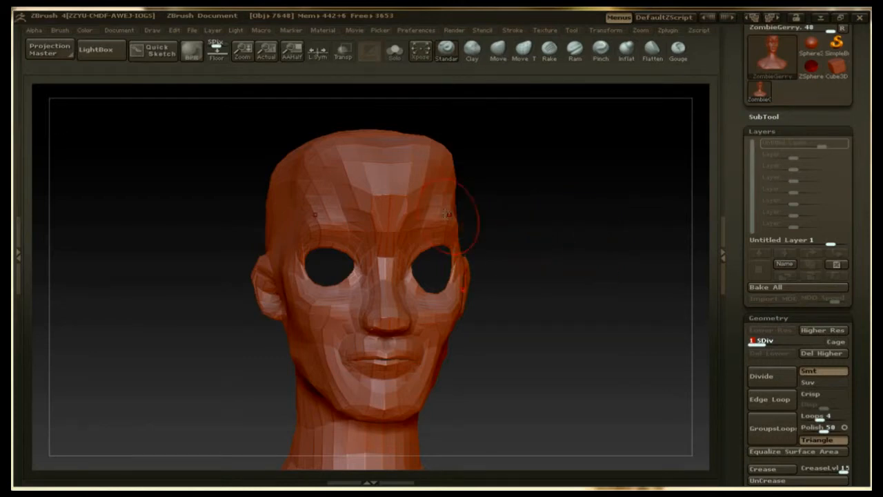
Step: Bulge the temples, cheeks, mouth area and jaw with symmetrical Standard brush strokes at subdivision level 1
{"action": "mouse_move", "coordinate": [281, 229]}
{"action": "left_mouse_down"}
{"action": "mouse_move", "coordinate": [258, 286]}
{"action": "mouse_move", "coordinate": [306, 378]}
{"action": "mouse_move", "coordinate": [362, 395]}
{"action": "mouse_move", "coordinate": [342, 414]}
{"action": "mouse_move", "coordinate": [375, 402]}
{"action": "mouse_move", "coordinate": [345, 410]}
{"action": "mouse_move", "coordinate": [383, 419]}
{"action": "mouse_move", "coordinate": [365, 422]}
{"action": "mouse_move", "coordinate": [464, 423]}
{"action": "left_mouse_up"}
{"action": "mouse_move", "coordinate": [311, 387]}
{"action": "left_mouse_down"}
{"action": "mouse_move", "coordinate": [372, 374]}
{"action": "mouse_move", "coordinate": [347, 357]}
{"action": "mouse_move", "coordinate": [326, 366]}
{"action": "mouse_move", "coordinate": [298, 319]}
{"action": "mouse_move", "coordinate": [270, 255]}
{"action": "mouse_move", "coordinate": [287, 204]}
{"action": "mouse_move", "coordinate": [266, 186]}
{"action": "mouse_move", "coordinate": [252, 214]}
{"action": "mouse_move", "coordinate": [323, 357]}
{"action": "mouse_move", "coordinate": [310, 388]}
{"action": "left_mouse_up"}
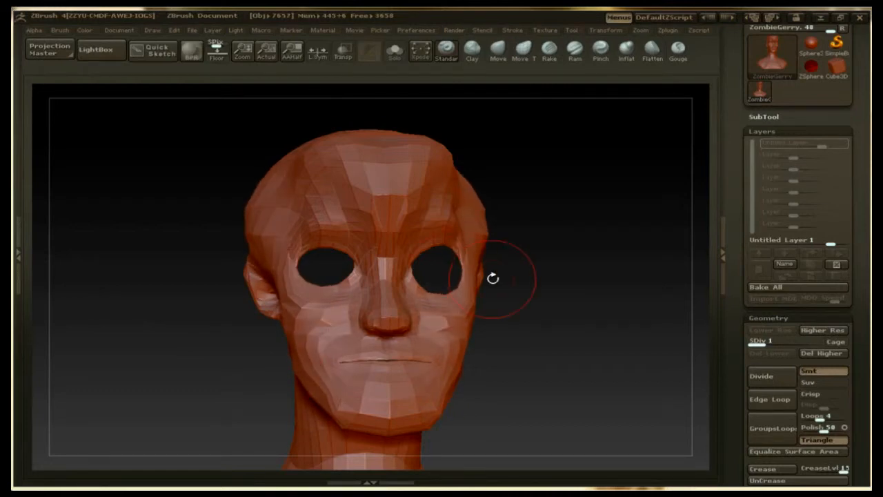
{"action": "mouse_move", "coordinate": [547, 291]}
{"action": "left_mouse_down"}
{"action": "mouse_move", "coordinate": [496, 296]}
{"action": "mouse_move", "coordinate": [518, 289]}
{"action": "left_mouse_up"}
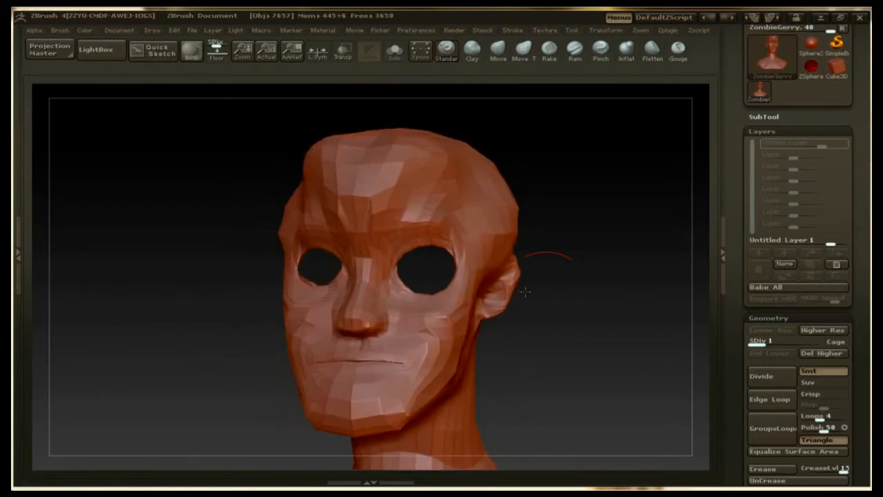
Step: Raise the head to subdivision level 4 and turn off recording on the sculpting layer
{"action": "left_click_drag", "start_coordinate": [612, 302], "coordinate": [627, 300]}
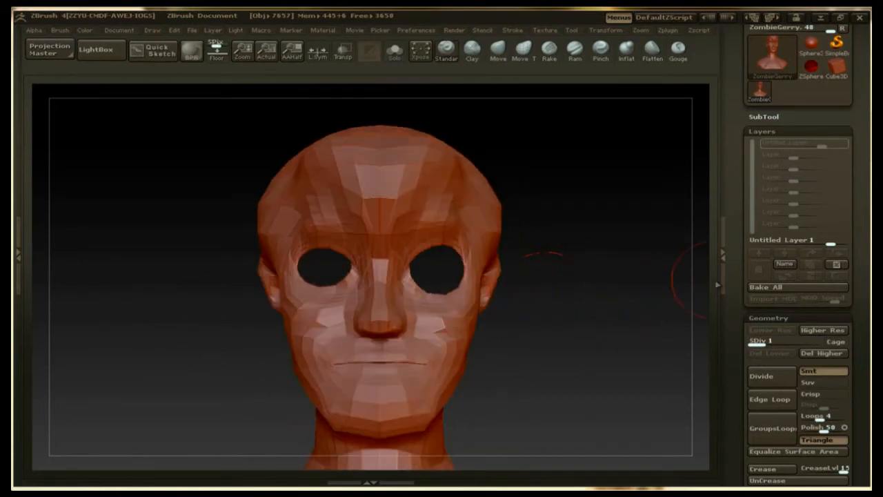
{"action": "left_click_drag", "start_coordinate": [759, 341], "coordinate": [814, 343]}
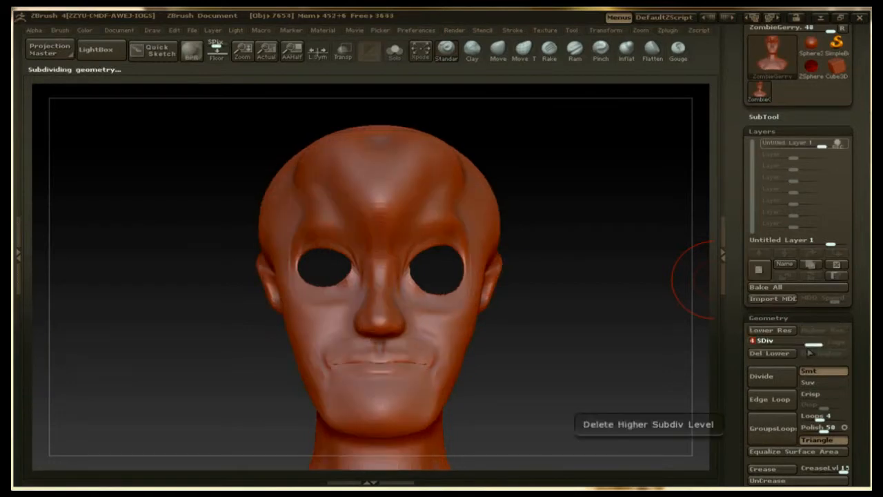
{"action": "left_click", "coordinate": [839, 145]}
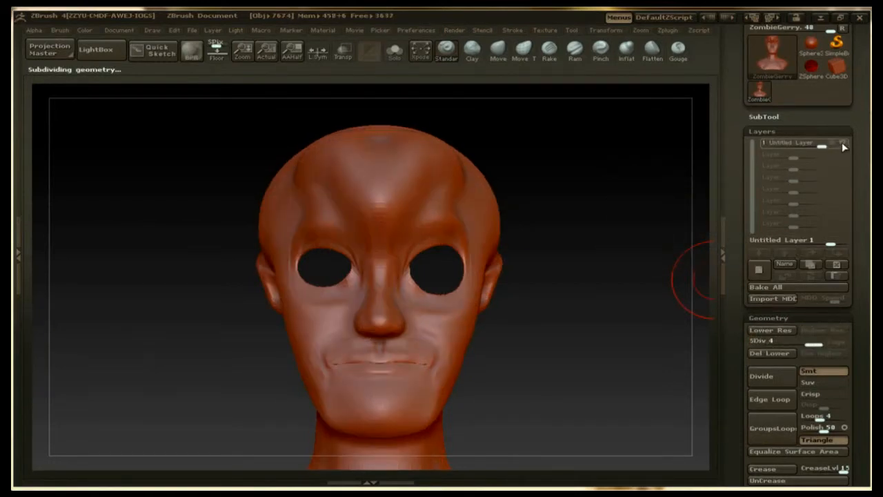
Step: Toggle the sculpting layer's visibility off and on to compare the head with and without its sculpted changes, leaving the layer visible
{"action": "left_click", "coordinate": [844, 145]}
{"action": "mouse_move", "coordinate": [536, 229]}
{"action": "left_mouse_down"}
{"action": "mouse_move", "coordinate": [504, 227]}
{"action": "mouse_move", "coordinate": [546, 227]}
{"action": "left_mouse_up"}
{"action": "left_click", "coordinate": [838, 147]}
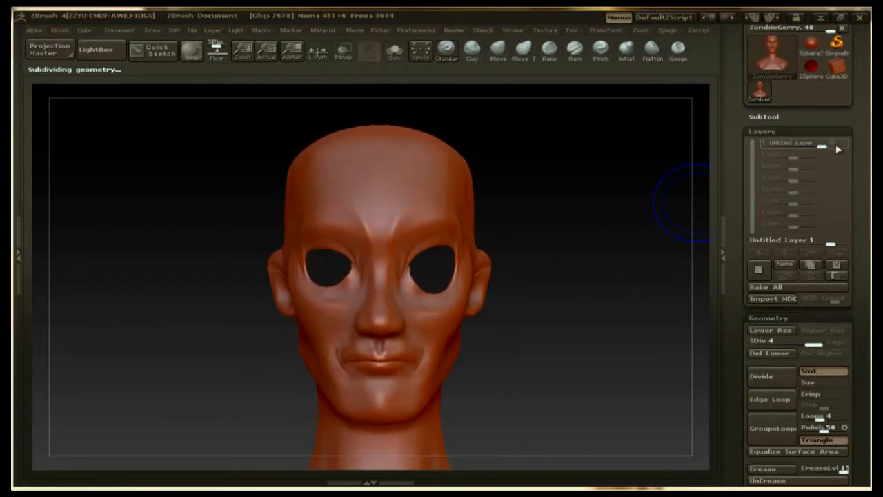
{"action": "left_click", "coordinate": [841, 147]}
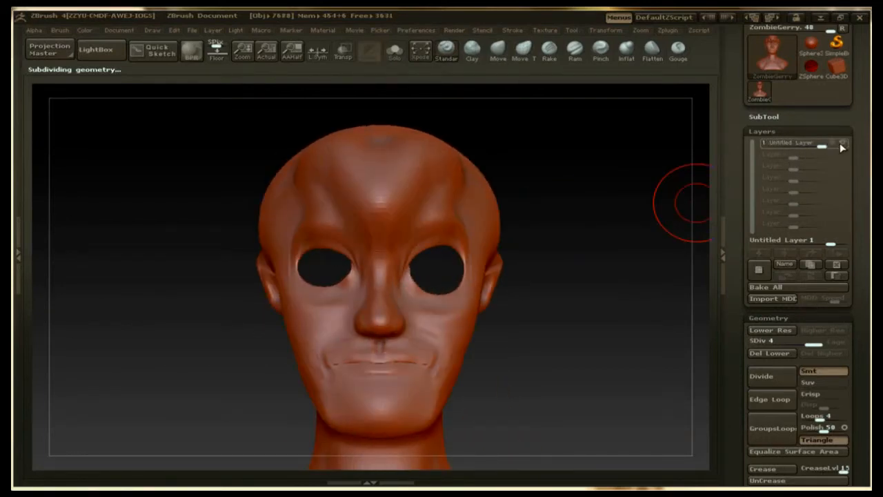
{"action": "mouse_move", "coordinate": [609, 181]}
{"action": "left_mouse_down"}
{"action": "mouse_move", "coordinate": [589, 184]}
{"action": "mouse_move", "coordinate": [621, 183]}
{"action": "left_mouse_up"}
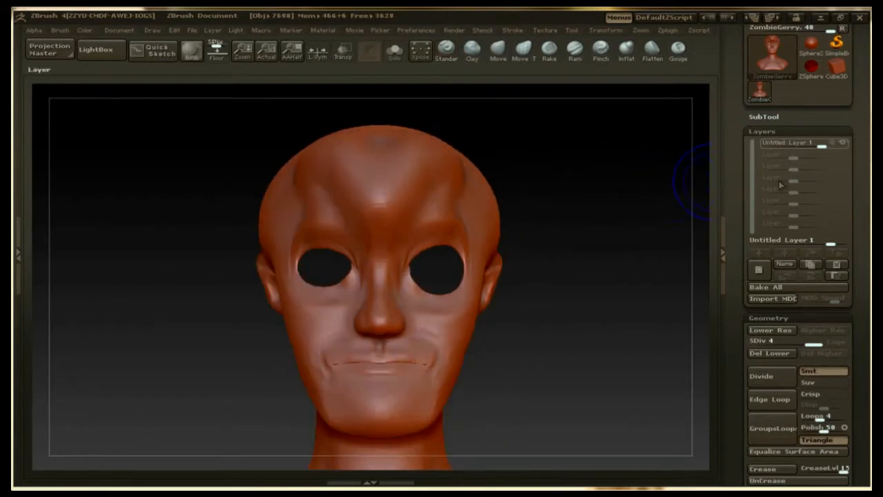
{"action": "left_click", "coordinate": [842, 143]}
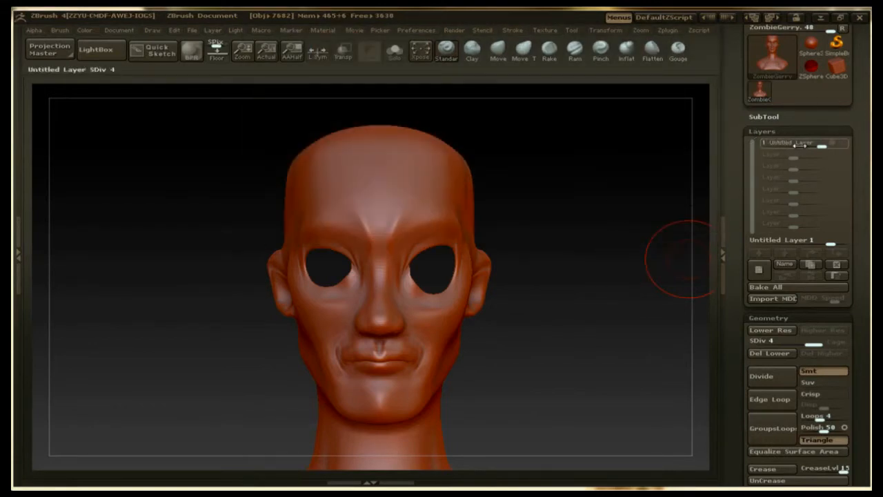
{"action": "mouse_move", "coordinate": [822, 146]}
{"action": "left_mouse_down"}
{"action": "mouse_move", "coordinate": [763, 143]}
{"action": "mouse_move", "coordinate": [824, 144]}
{"action": "left_mouse_up"}
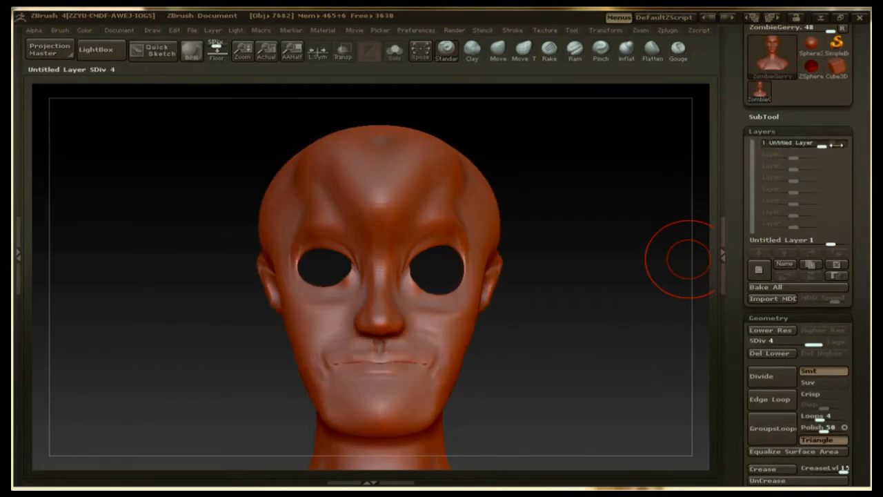
Step: Lower the head to subdivision level 1 and return it to level 4 to inspect the layer's shape at both resolutions
{"action": "key", "text": "shift+d"}
{"action": "key", "text": "shift+d"}
{"action": "key", "text": "shift+d"}
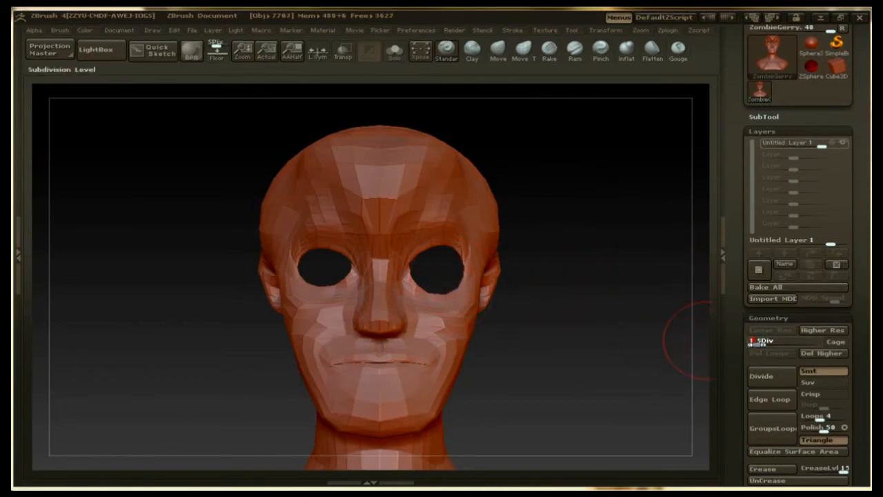
{"action": "left_click_drag", "start_coordinate": [758, 344], "coordinate": [827, 344]}
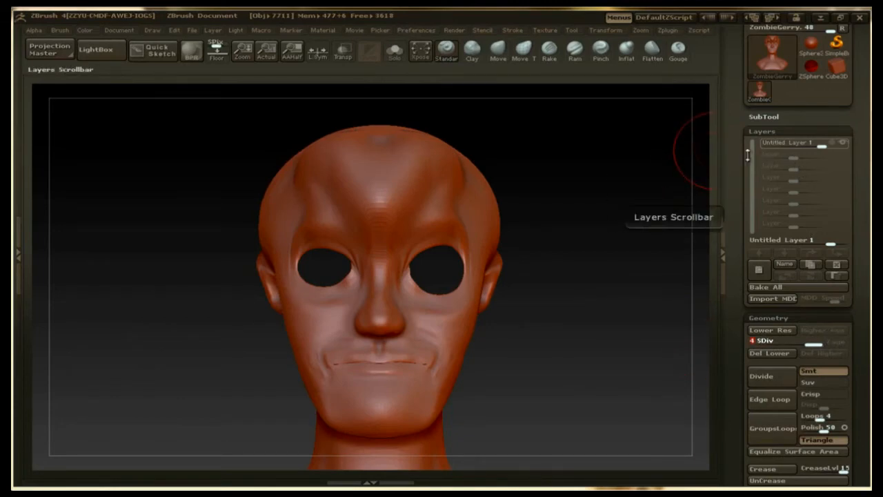
{"action": "left_click_drag", "start_coordinate": [641, 163], "coordinate": [622, 166]}
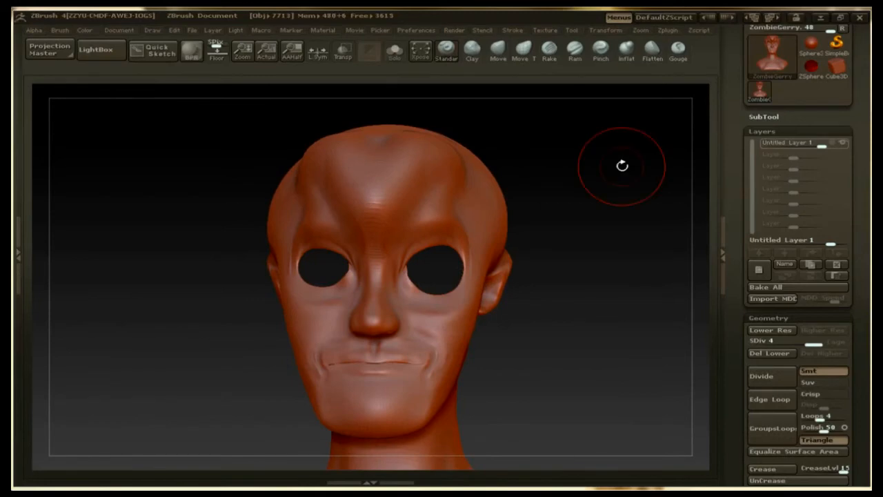